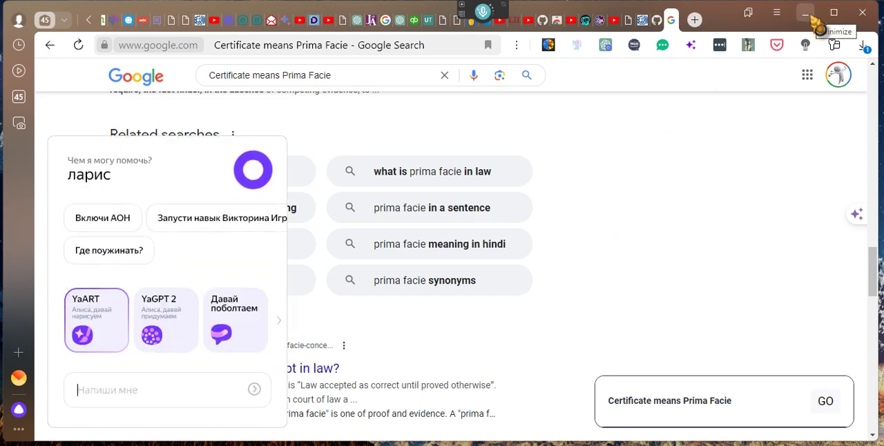
Step: Minimize the browser window to reveal the desktop
{"action": "left_click", "coordinate": [813, 19]}
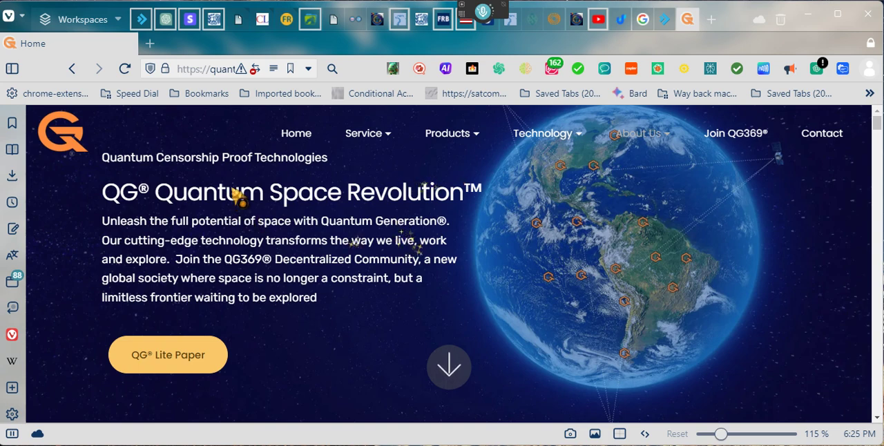
Step: Select the home page's index.html address in the address bar for editing
{"action": "left_click", "coordinate": [218, 69]}
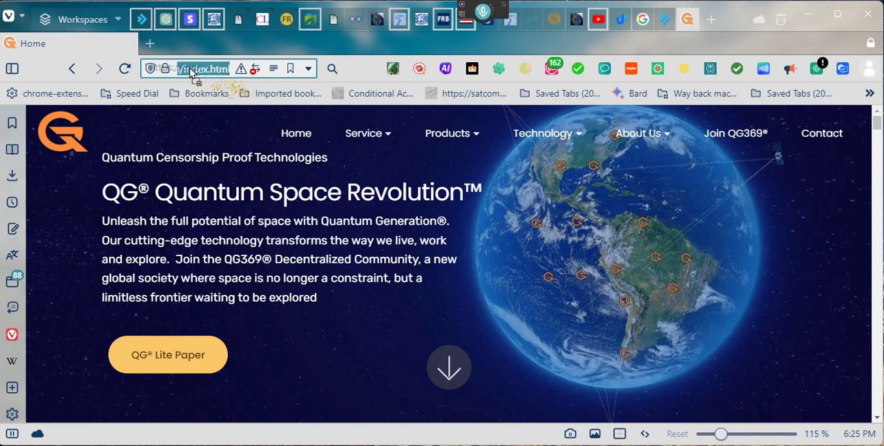
{"action": "mouse_move", "coordinate": [228, 75]}
{"action": "left_mouse_down"}
{"action": "mouse_move", "coordinate": [204, 74]}
{"action": "mouse_move", "coordinate": [216, 78]}
{"action": "left_mouse_up"}
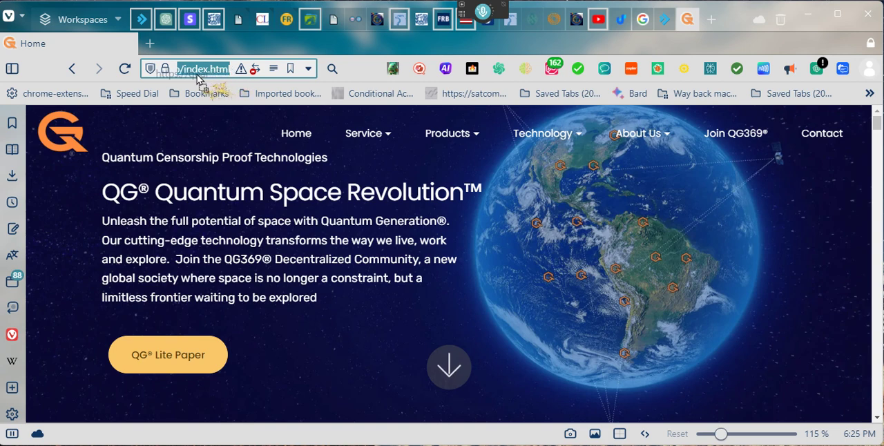
{"action": "mouse_move", "coordinate": [216, 78]}
{"action": "left_mouse_down"}
{"action": "mouse_move", "coordinate": [188, 78]}
{"action": "mouse_move", "coordinate": [214, 69]}
{"action": "left_mouse_up"}
{"action": "key", "text": "Right"}
{"action": "key", "text": "Right"}
{"action": "key", "text": "Right"}
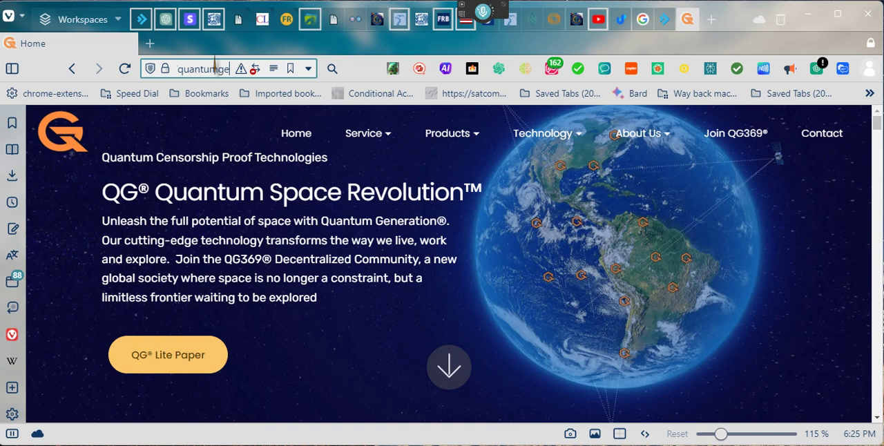
{"action": "key", "text": "Right"}
{"action": "key", "text": "Right"}
{"action": "key", "text": "Right"}
{"action": "key", "text": "Right"}
{"action": "key", "text": "Right"}
{"action": "key", "text": "Right"}
{"action": "key", "text": "Right"}
{"action": "key", "text": "Right"}
{"action": "key", "text": "Right"}
{"action": "key", "text": "Right"}
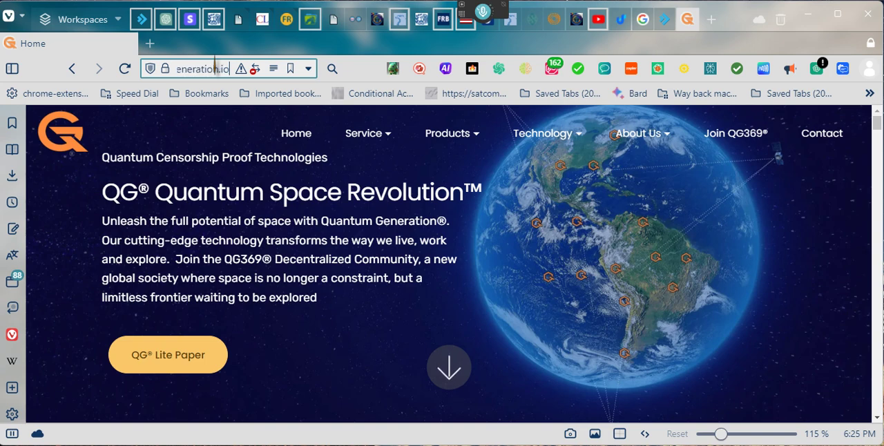
{"action": "key", "text": "Right"}
{"action": "key", "text": "Right"}
{"action": "key", "text": "Right"}
{"action": "key", "text": "Right"}
{"action": "key", "text": "Right"}
{"action": "key", "text": "Right"}
{"action": "key", "text": "Right"}
{"action": "key", "text": "Right"}
{"action": "key", "text": "Right"}
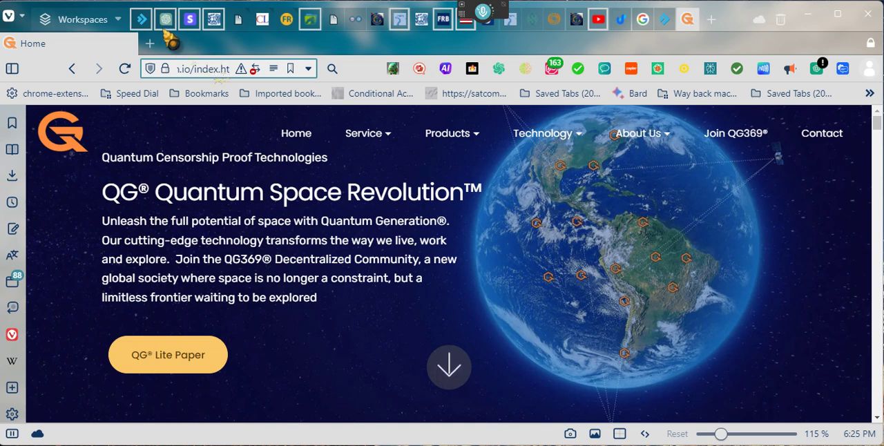
{"action": "left_click", "coordinate": [142, 21]}
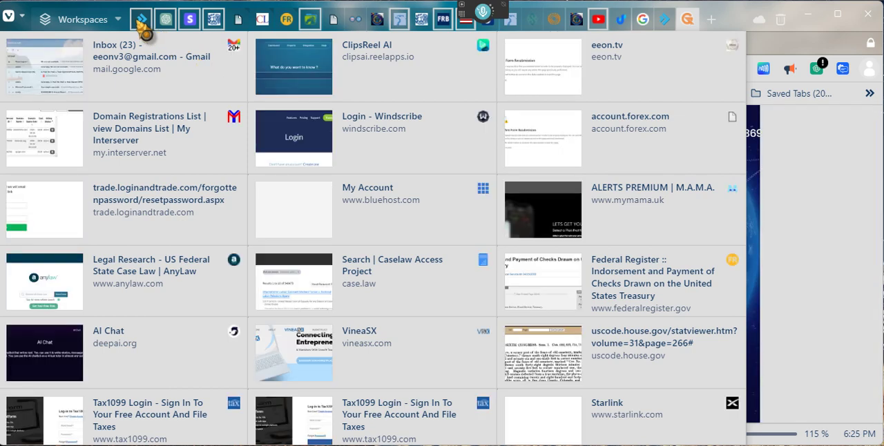
{"action": "left_click", "coordinate": [141, 26]}
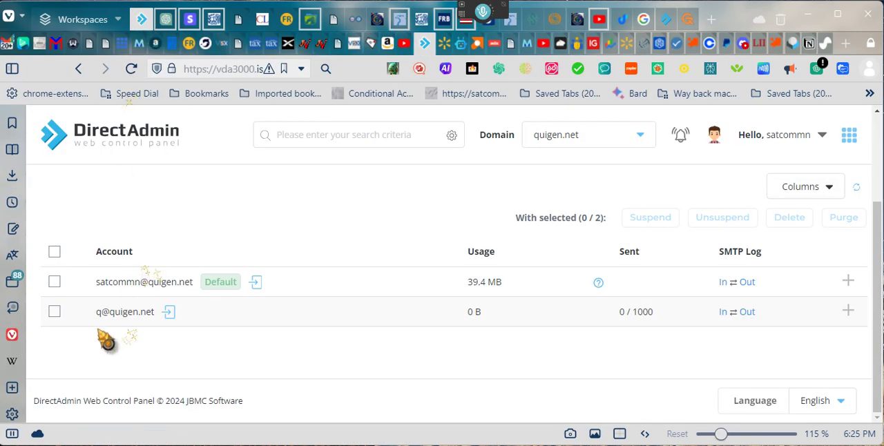